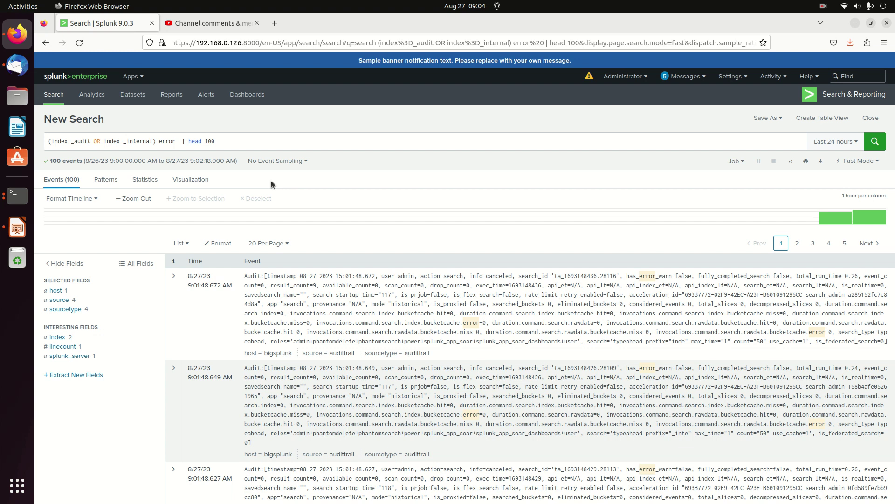
Step: Replace the (index=_audit OR index=_internal) clause with index=* so the query reads index=* error | head 100
triple_click(283, 138)
left_click(282, 139)
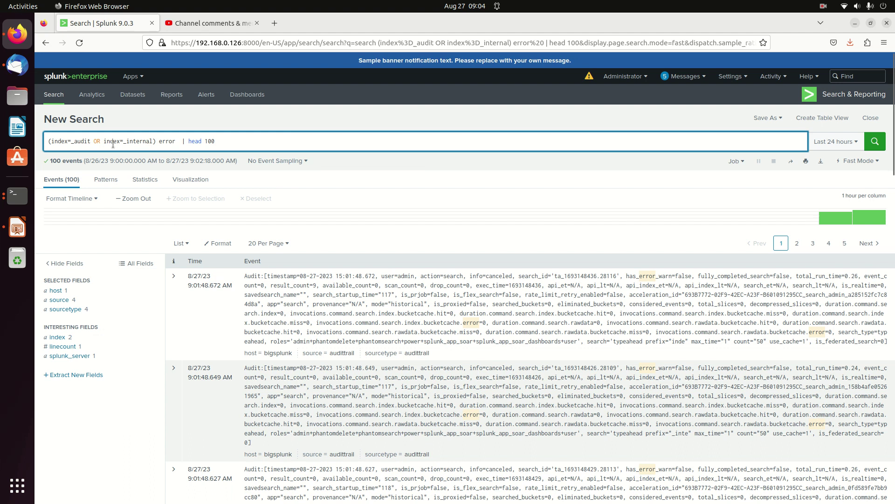
double_click(141, 140)
left_click(141, 140)
left_click_drag(156, 140, 19, 141)
key("BackSpace")
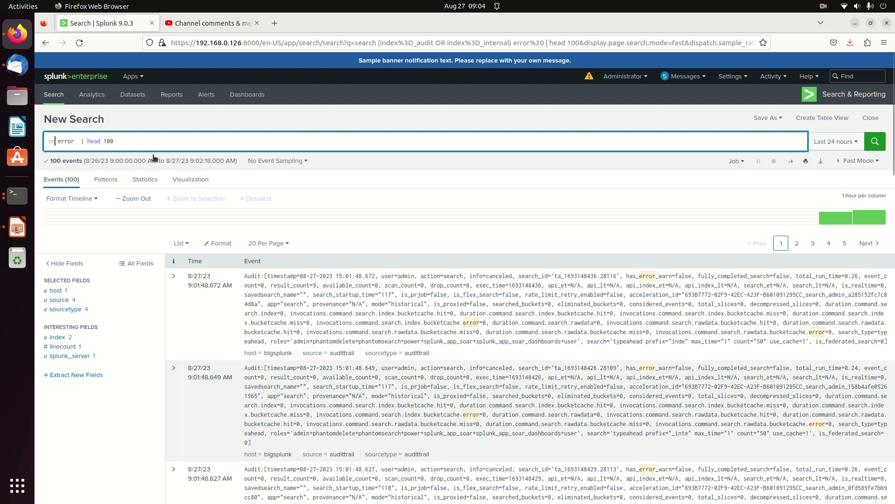
type("index=_")
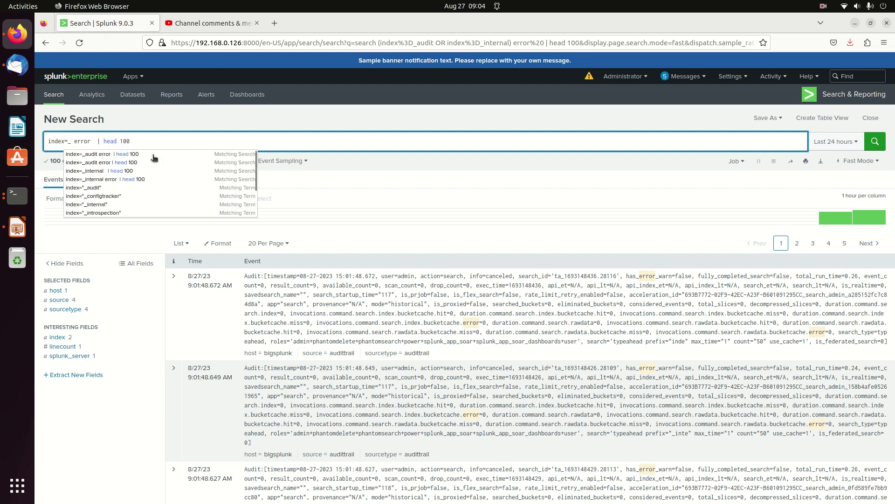
type("*")
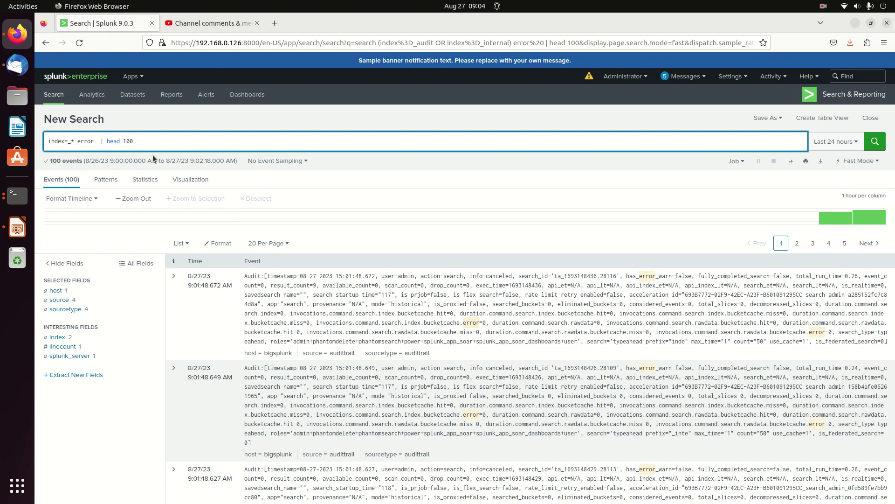
key("Left")
key("BackSpace")
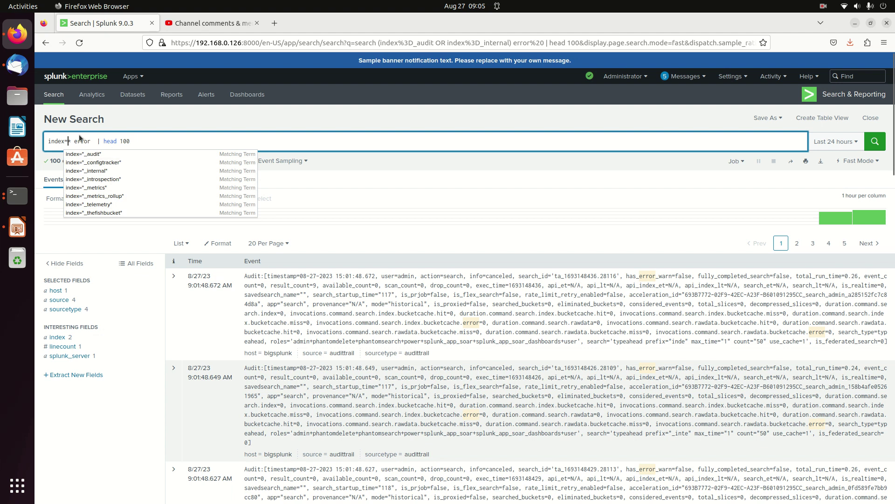
Step: Change the query to index=_* error | head 100 and run it
left_click(92, 136)
type("_")
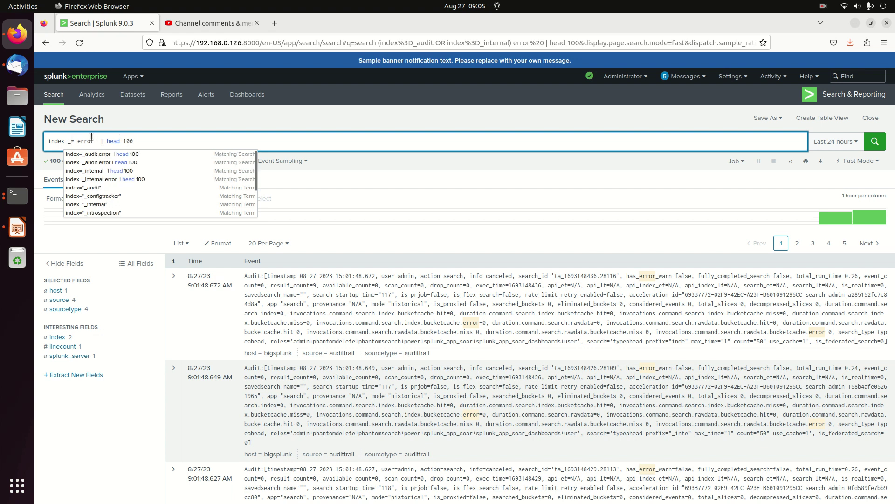
key("BackSpace")
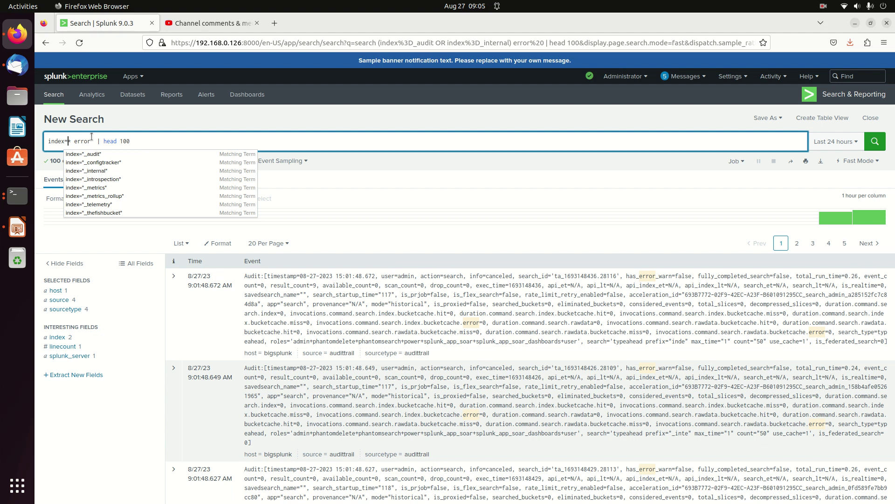
key("Escape")
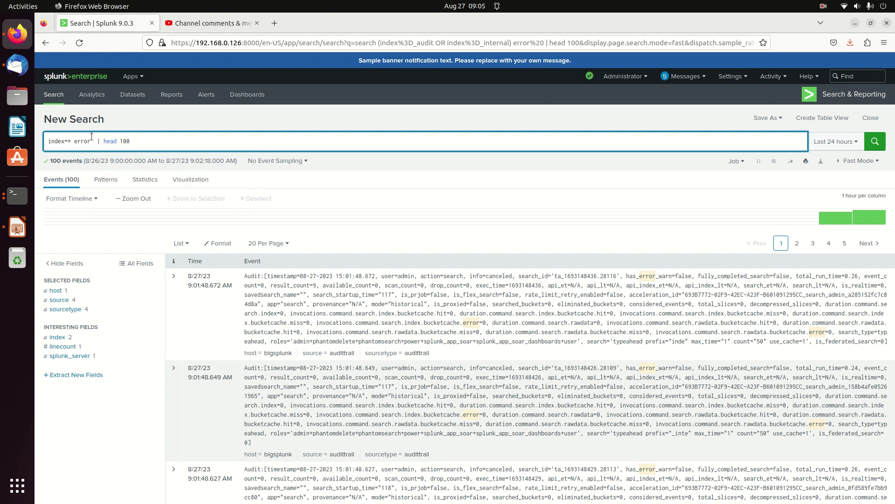
type("_")
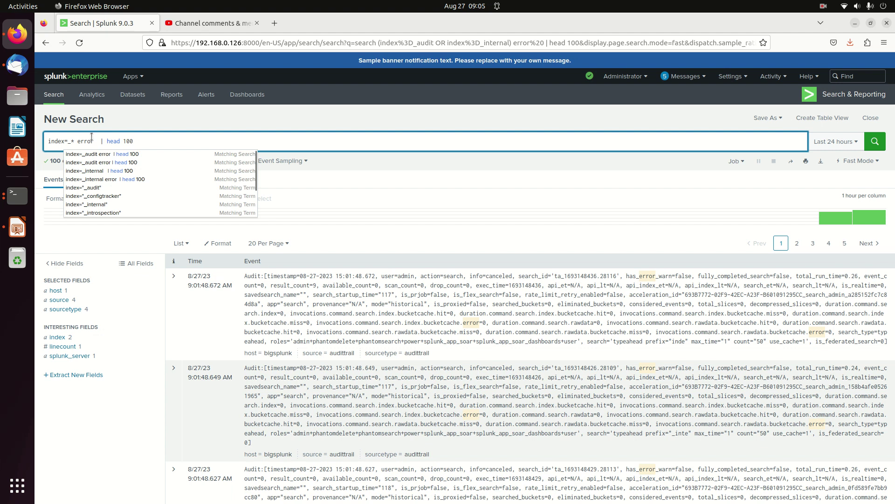
key("Return")
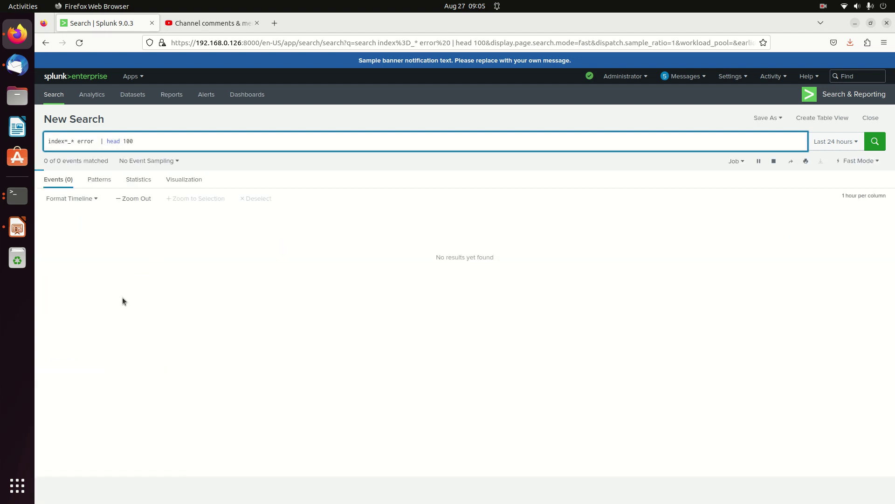
Step: Raise the limit to head 10000, rerun, and check the index values: 7,496 _internal and 2,504 _audit
left_click(57, 337)
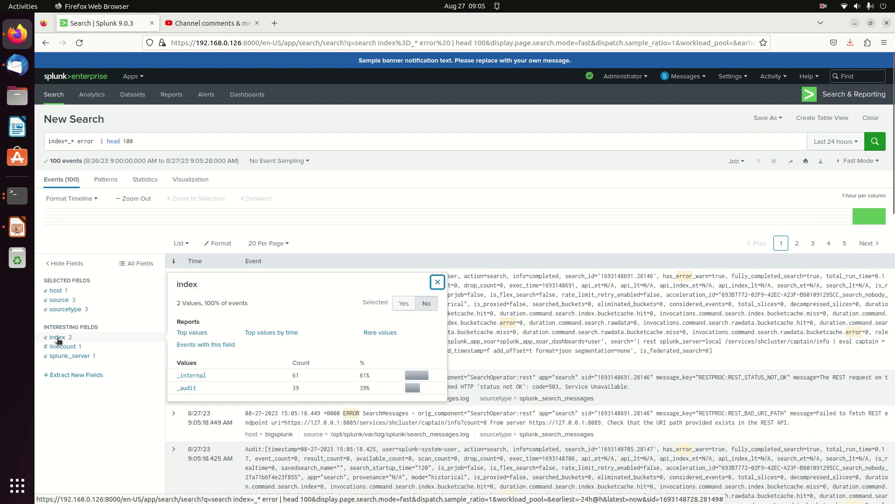
left_click(143, 141)
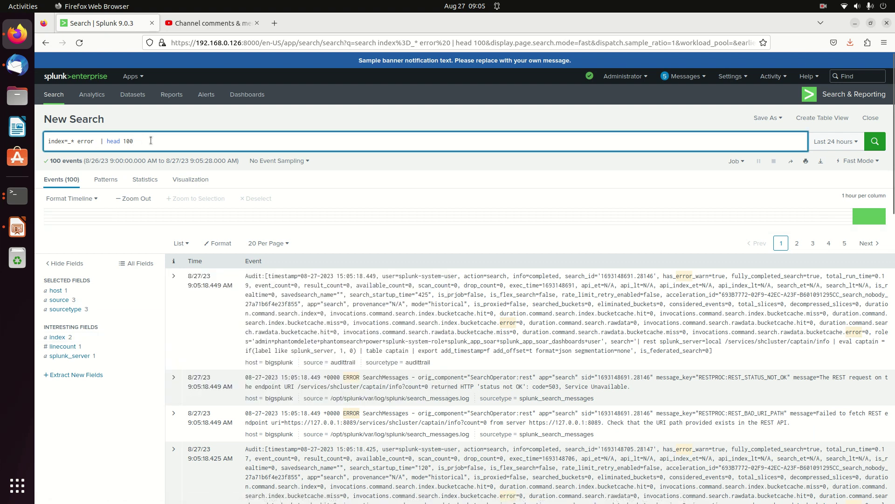
type("0")
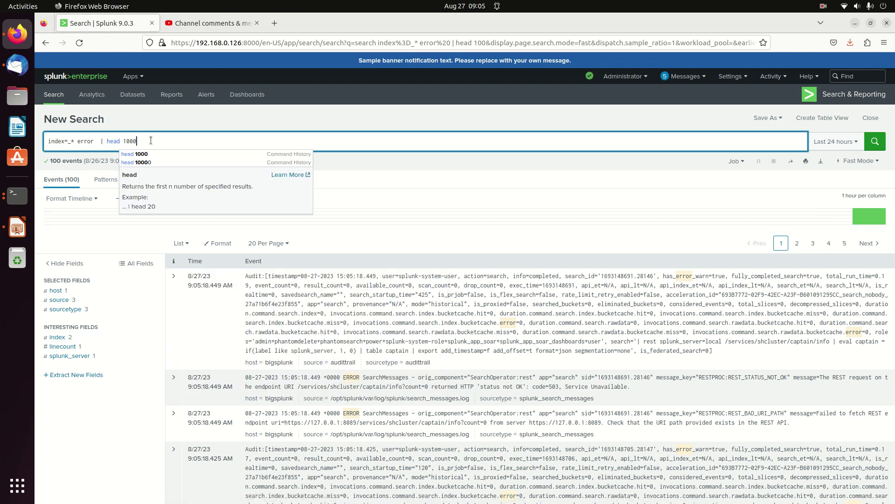
type("0")
key("Return")
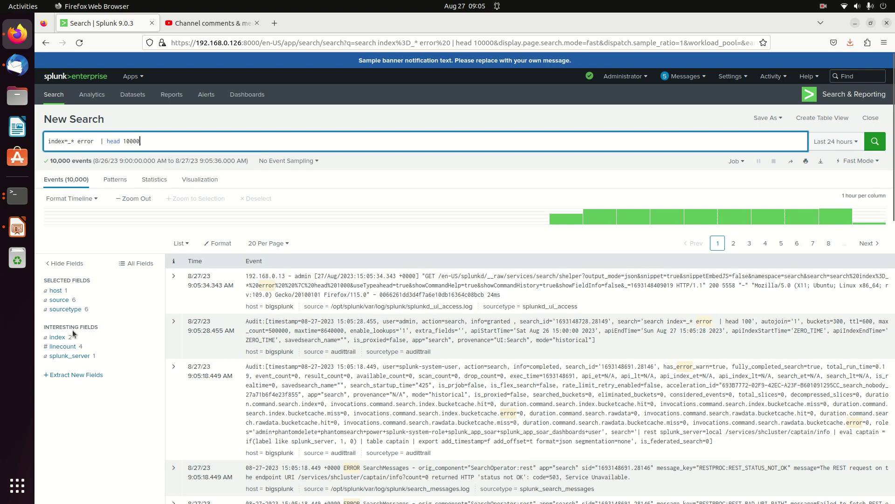
left_click(58, 337)
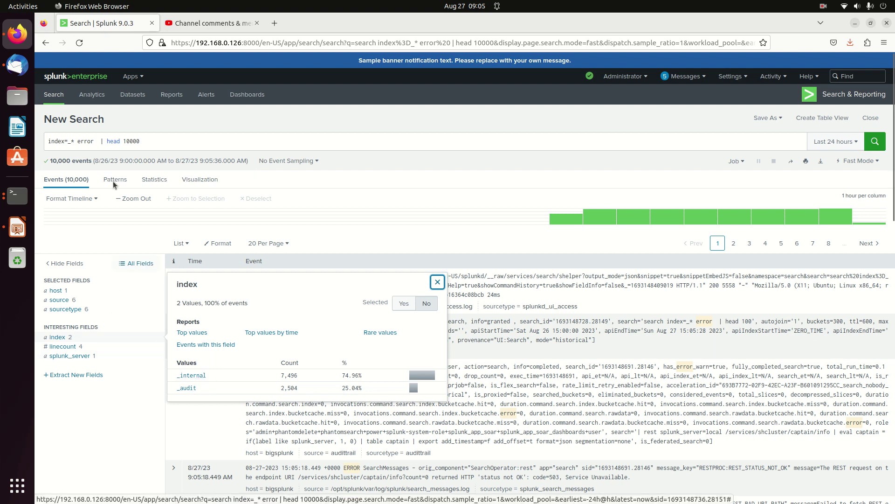
Step: Rerun as index=* error | head 100 and confirm all 100 events come from the main index
left_click(150, 139)
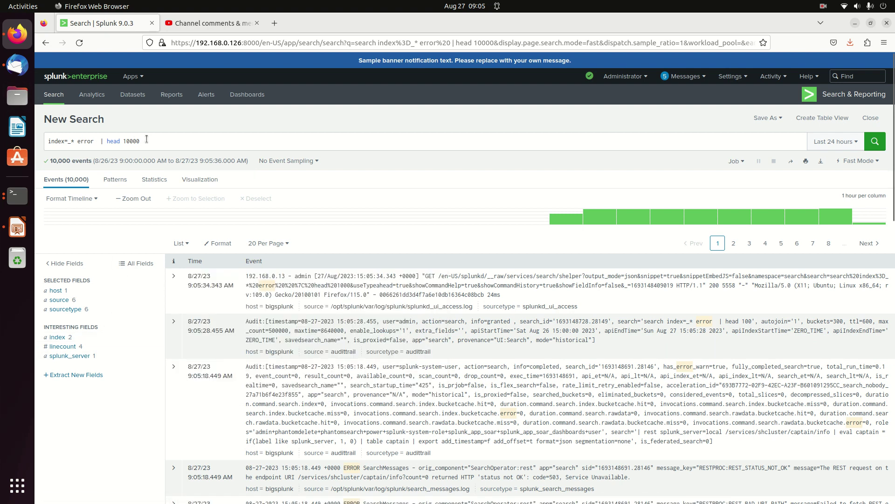
left_click(153, 141)
key("BackSpace")
key("BackSpace")
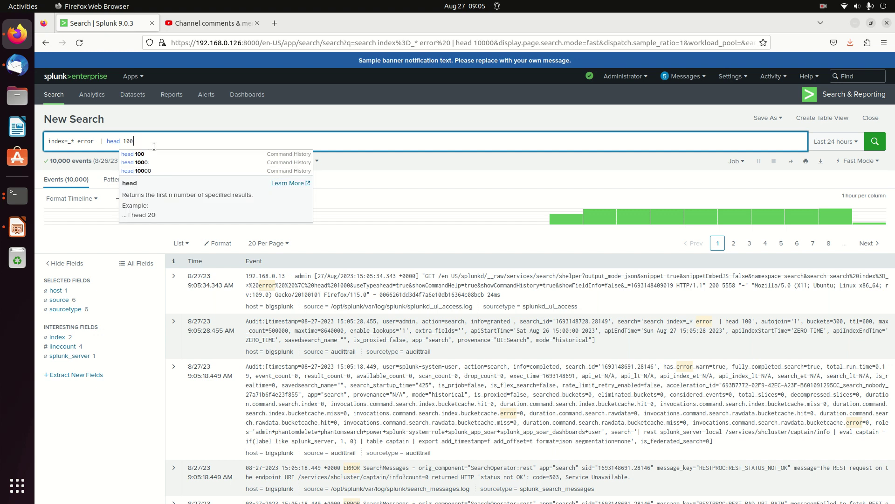
left_click(71, 141)
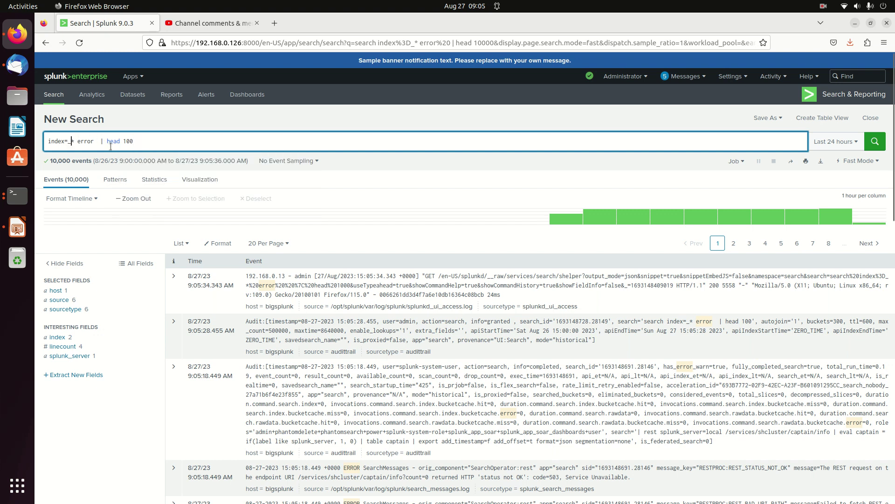
key("BackSpace")
key("Return")
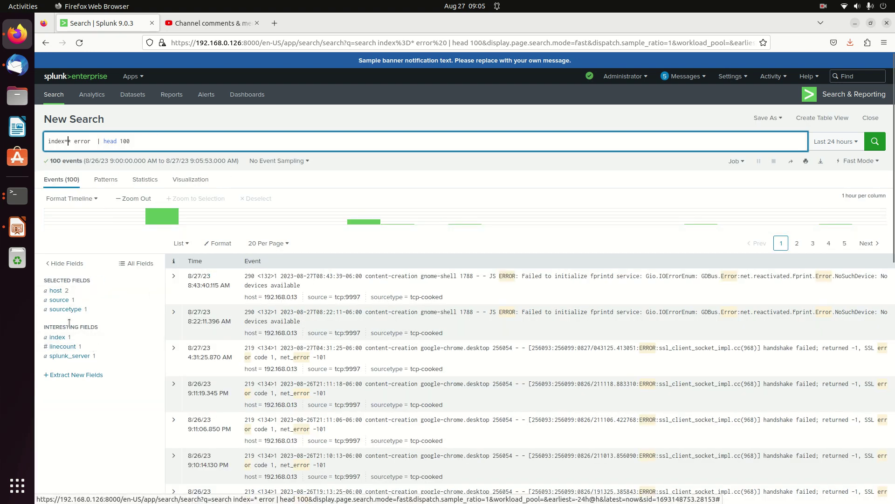
left_click(64, 338)
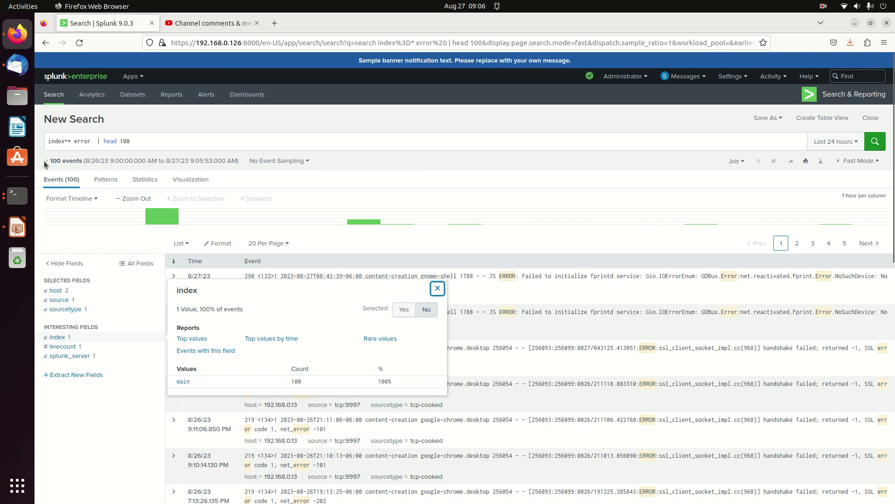
Step: Run index=*lame* | head 100 with the error term removed, which returns 0 events
left_click(140, 146)
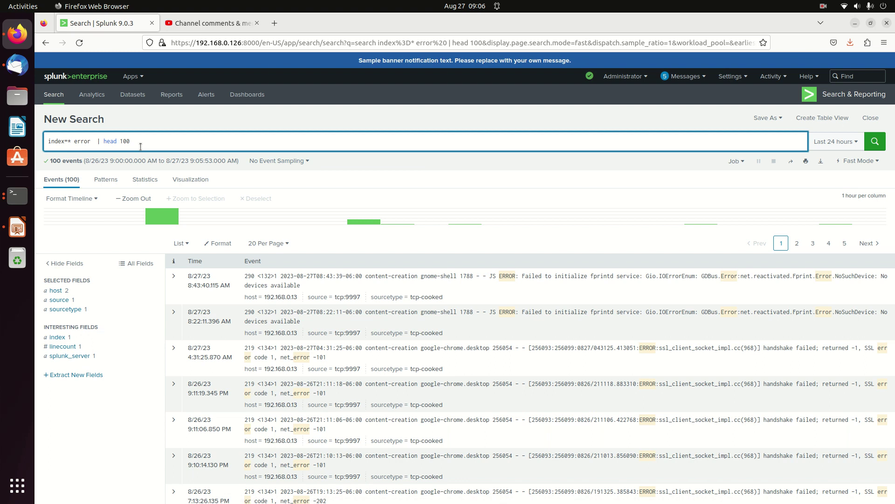
type("lame*")
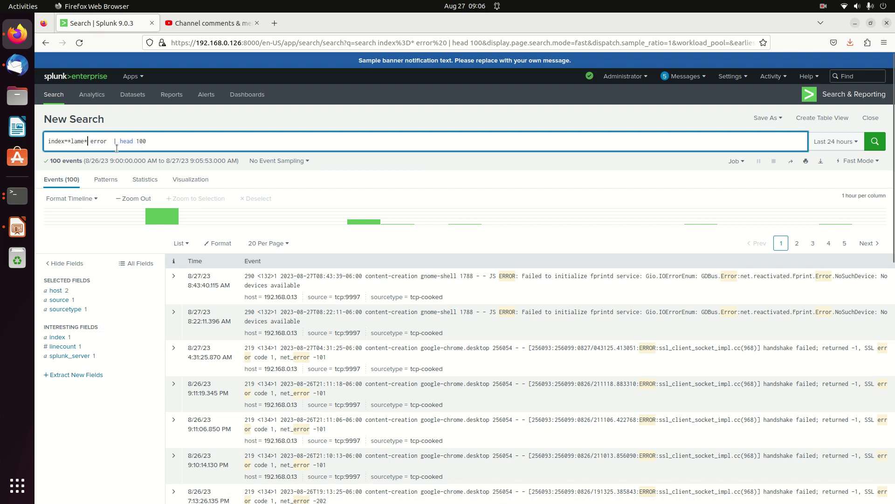
double_click(103, 142)
key("BackSpace")
key("Return")
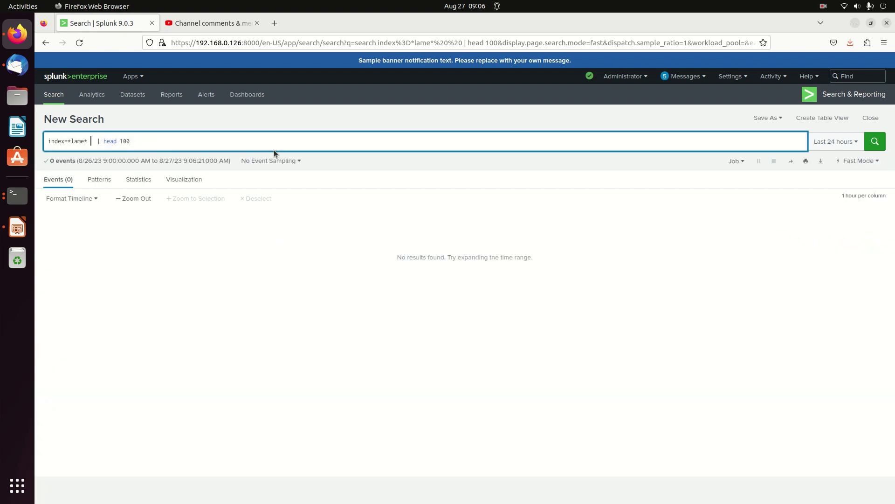
Step: Search over All time and view the index values, all from lame_eventgen
left_click(834, 141)
left_click(807, 193)
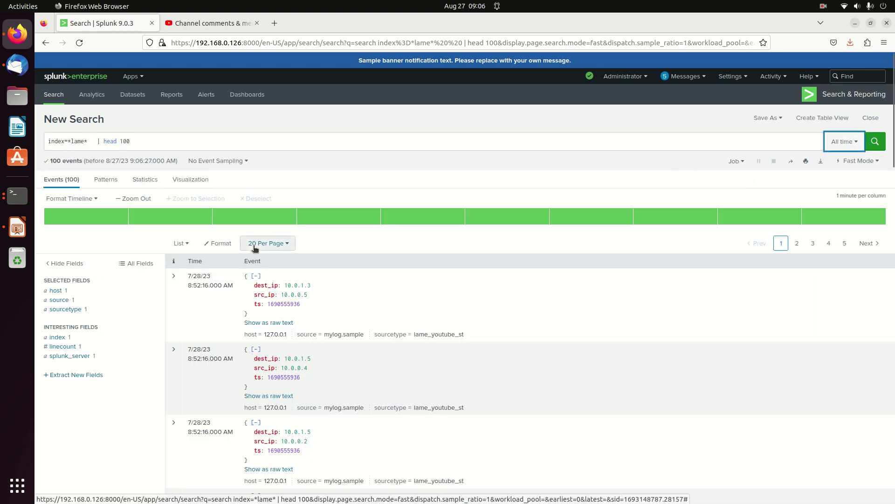
left_click(60, 338)
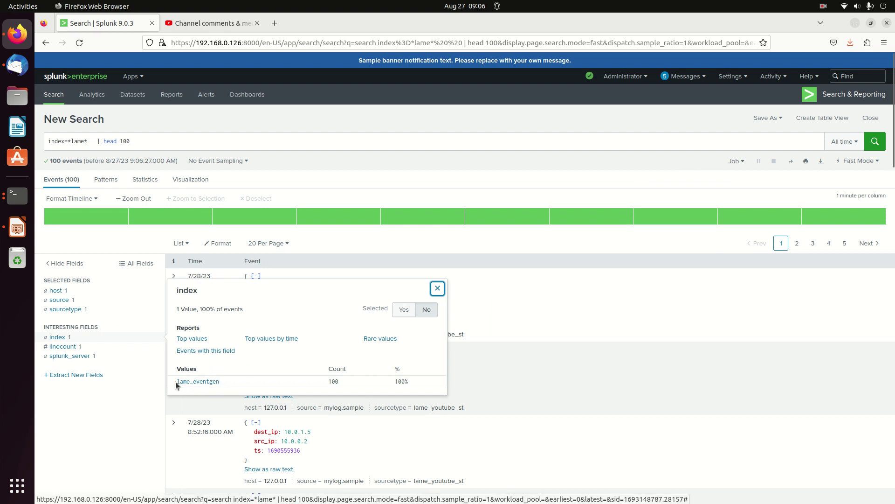
Step: Remove the leading asterisk so the query reads index=lame*
left_click(89, 142)
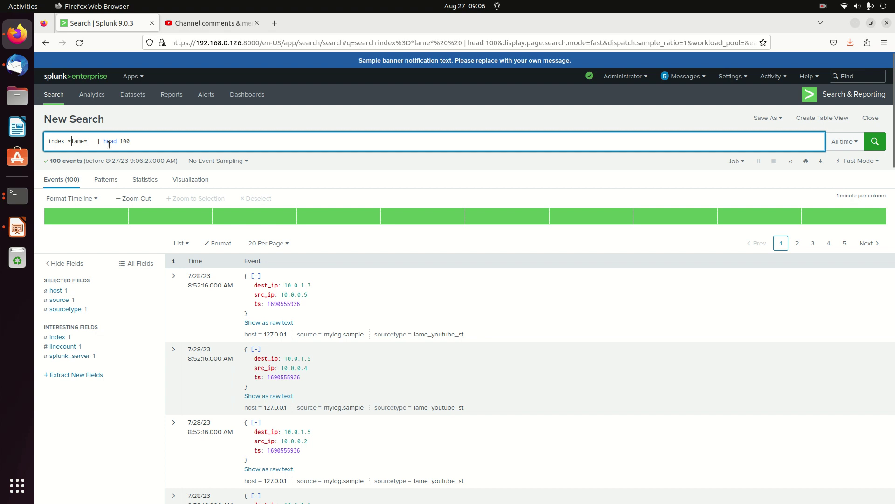
key("BackSpace")
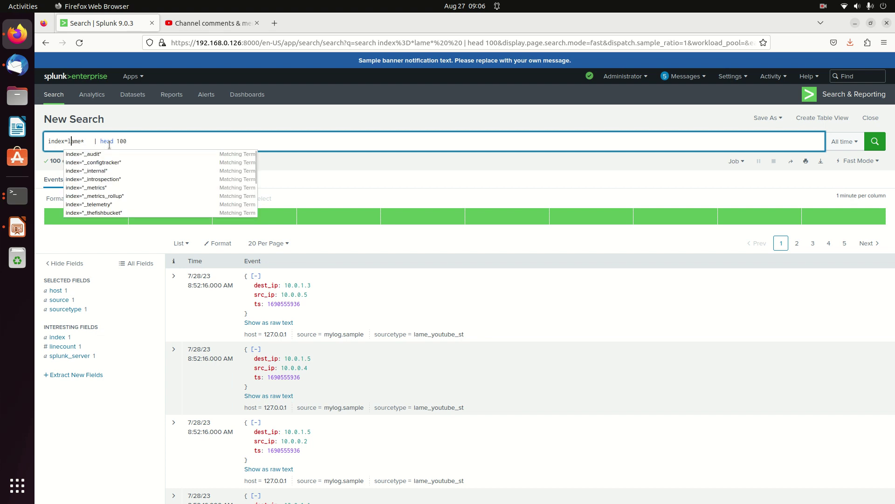
key("Left")
key("Left")
key("Left")
key("Left")
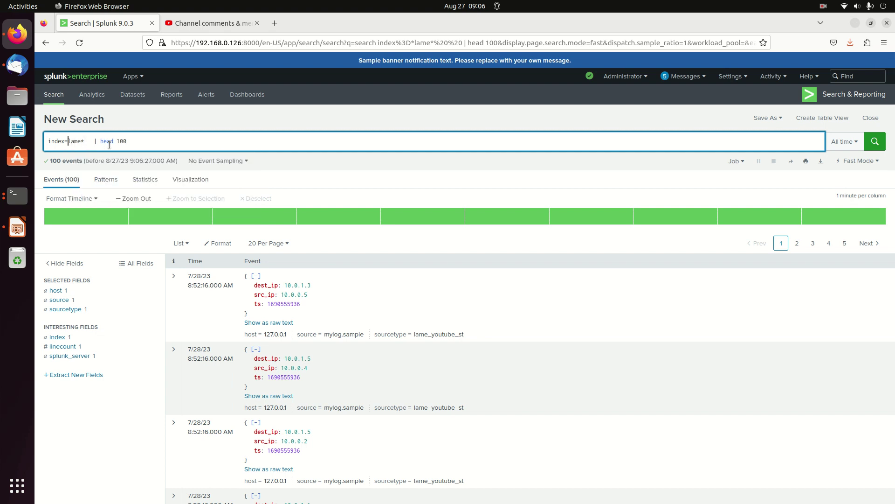